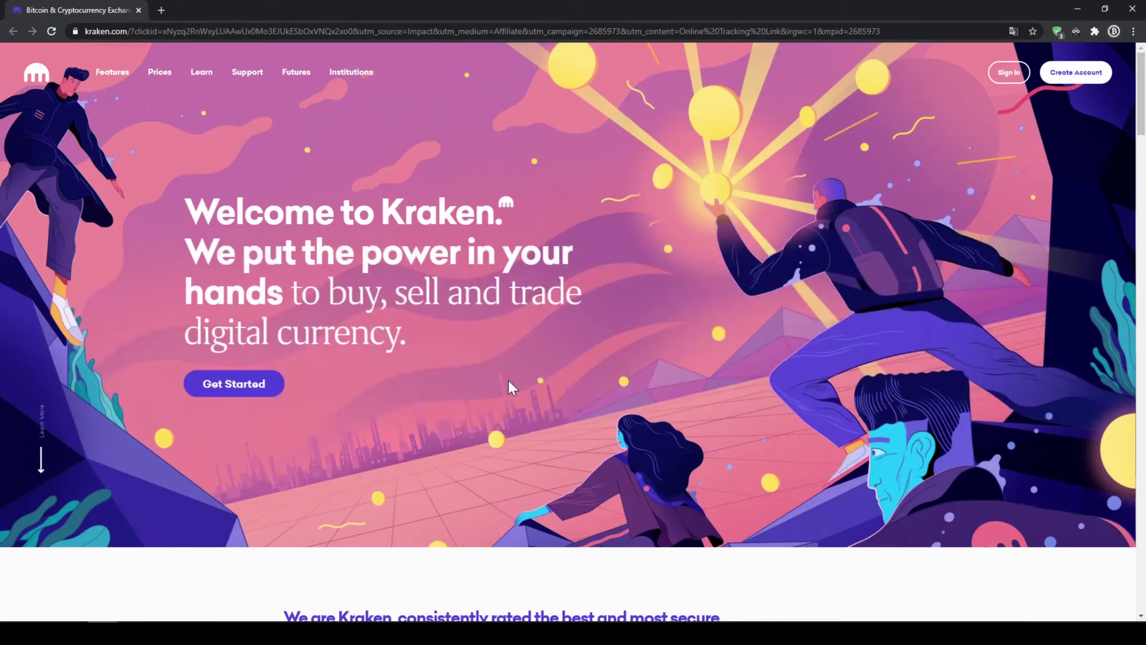
Fill in the sign-up form's email, username and password
{"action": "left_click", "coordinate": [265, 385]}
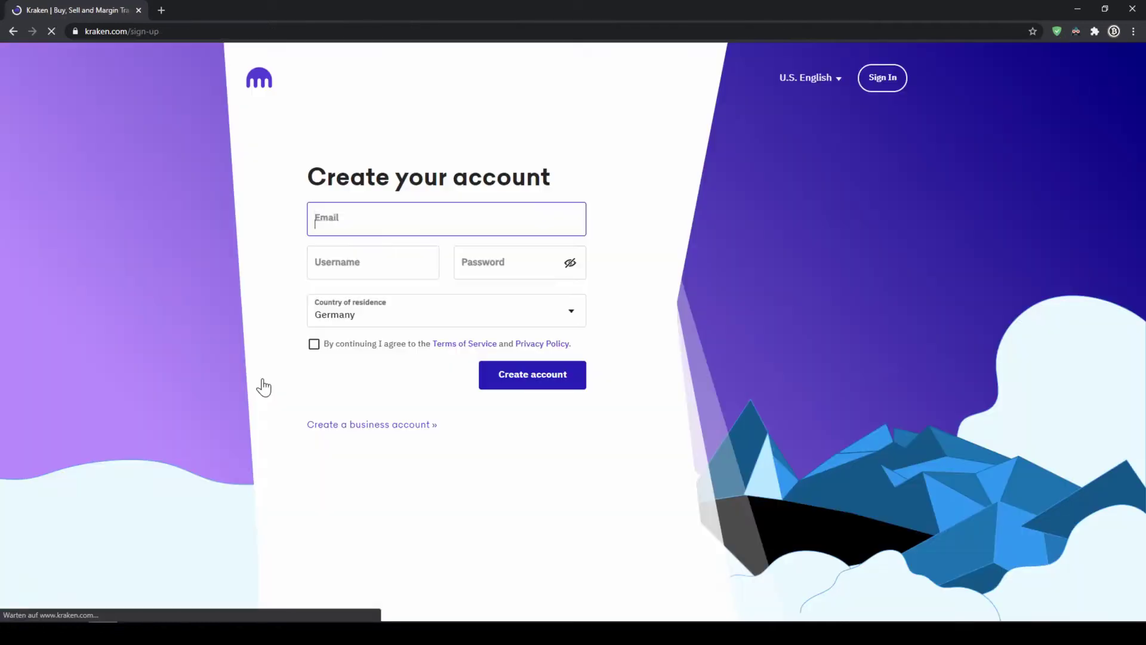
{"action": "key", "text": "ctrl+v"}
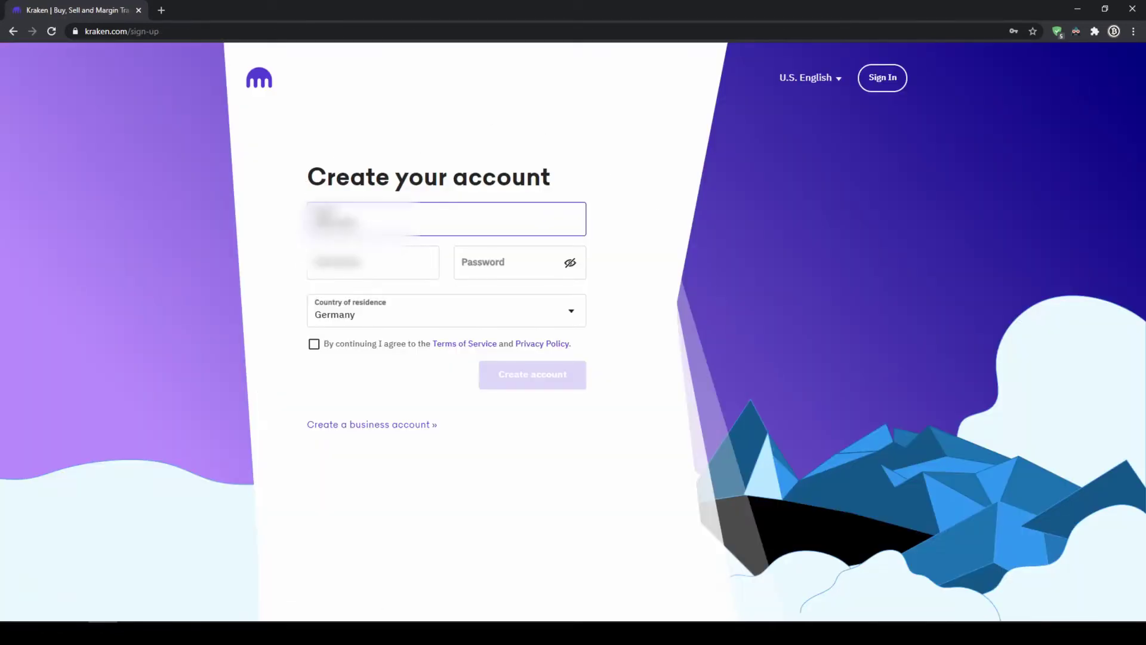
{"action": "key", "text": "Tab"}
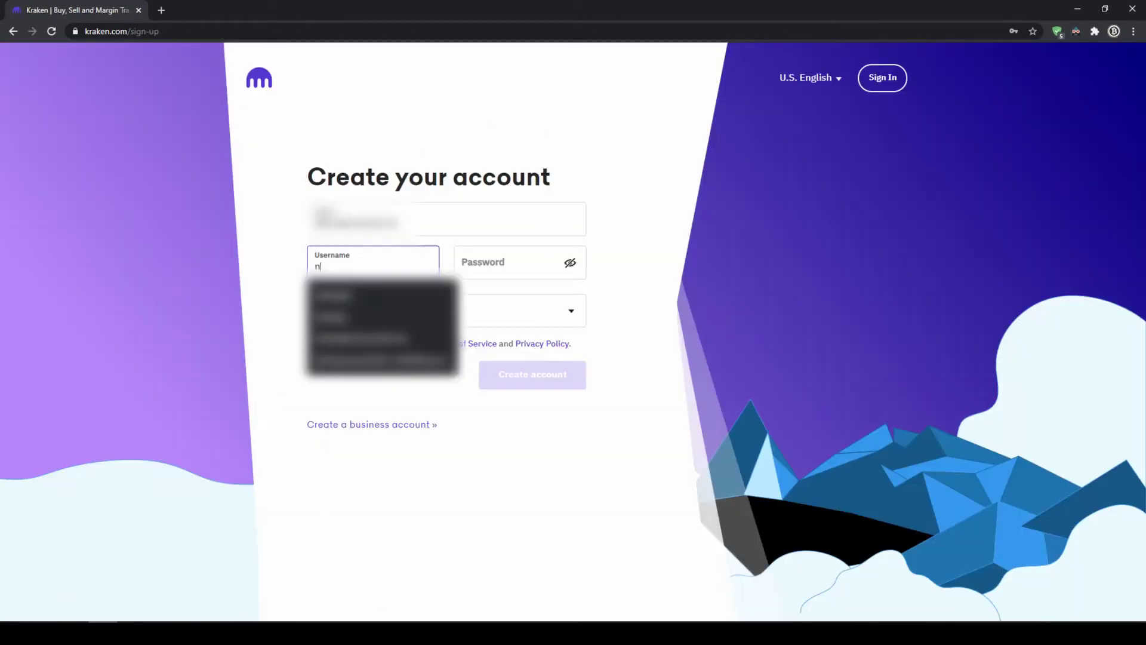
{"action": "type", "text": "niklasges"}
{"action": "key", "text": "Tab"}
{"action": "type", "text": "•••••••••"}
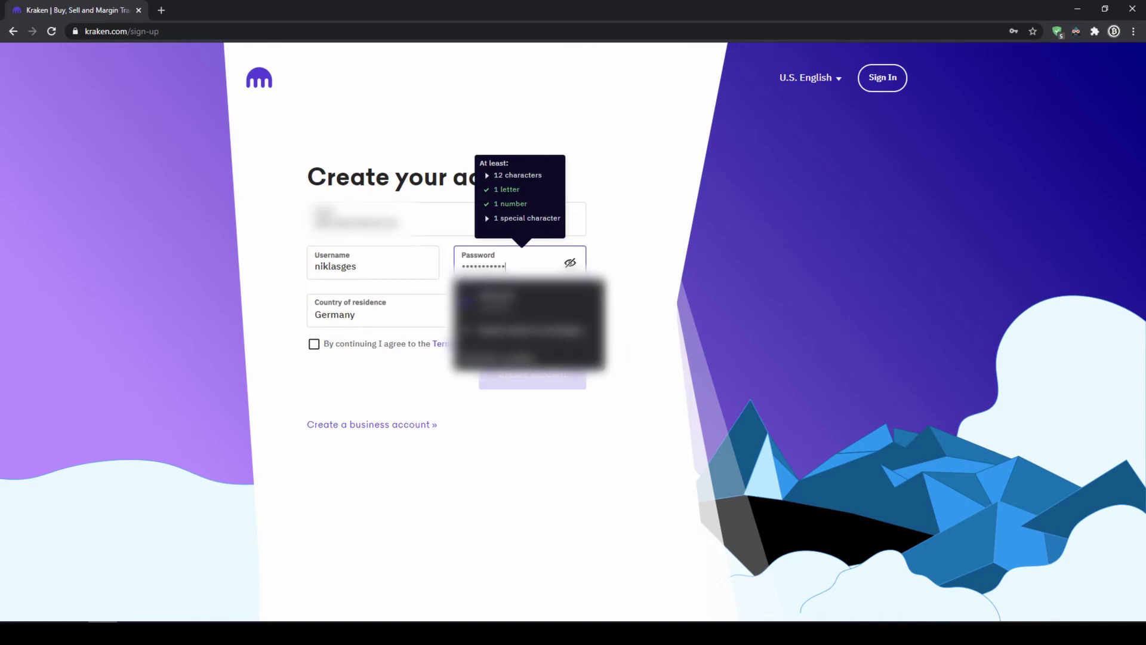
Set residence to United States, California, accept the terms and create the account
{"action": "left_click", "coordinate": [564, 316]}
{"action": "type", "text": "united"}
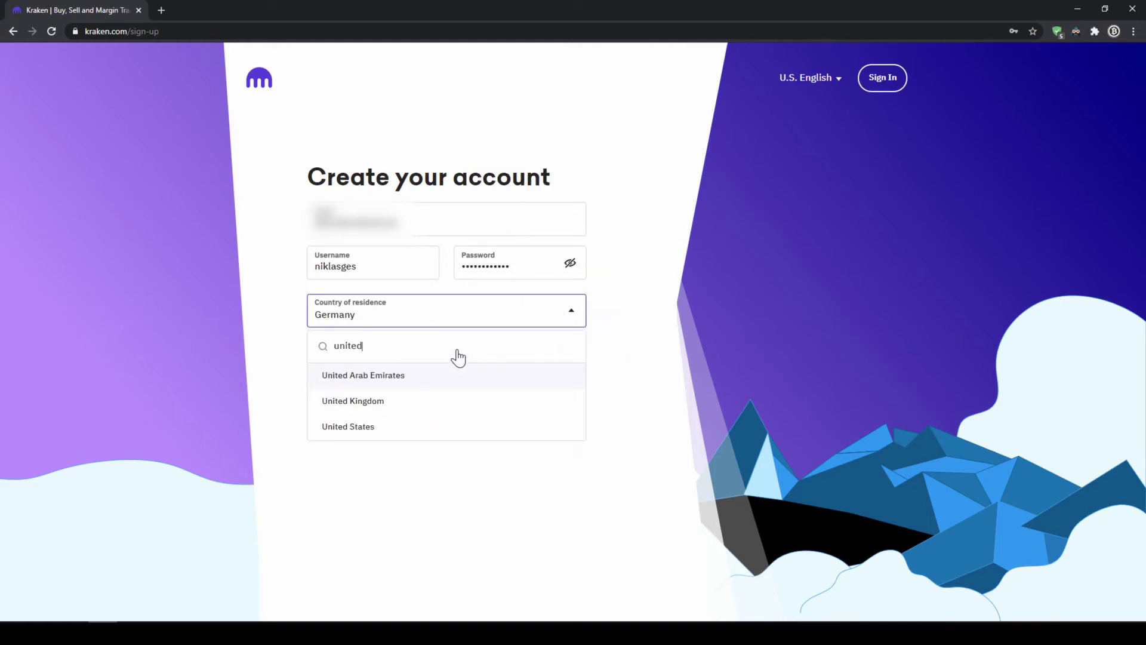
{"action": "type", "text": " sta"}
{"action": "left_click", "coordinate": [414, 385]}
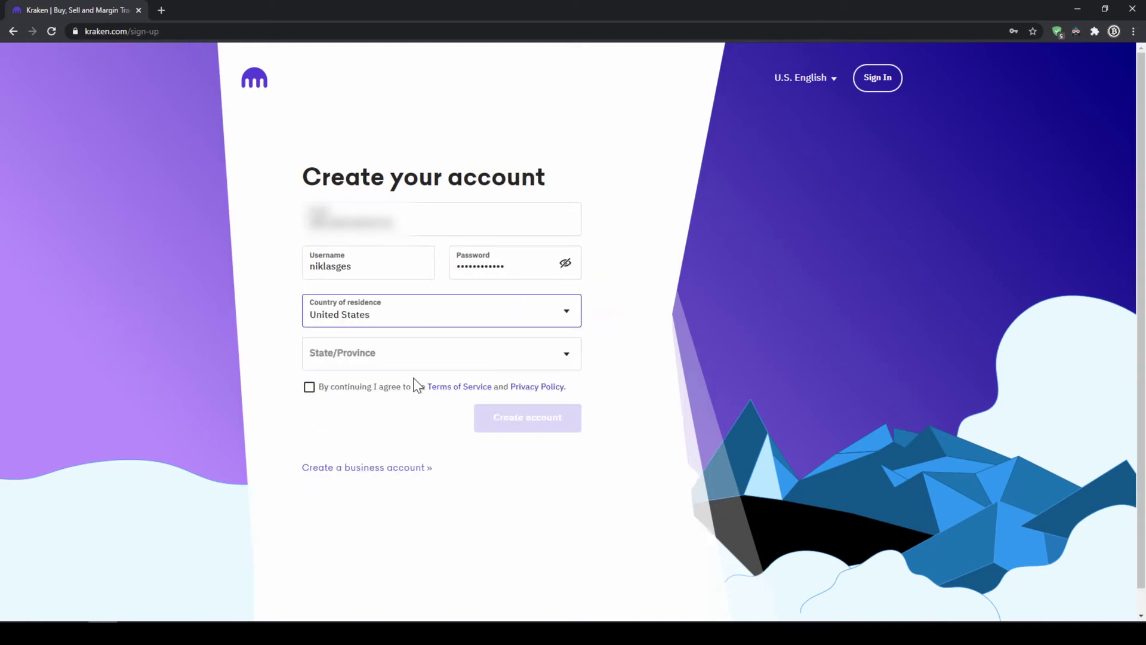
{"action": "left_click", "coordinate": [546, 360]}
{"action": "type", "text": "cal"}
{"action": "left_click", "coordinate": [468, 412]}
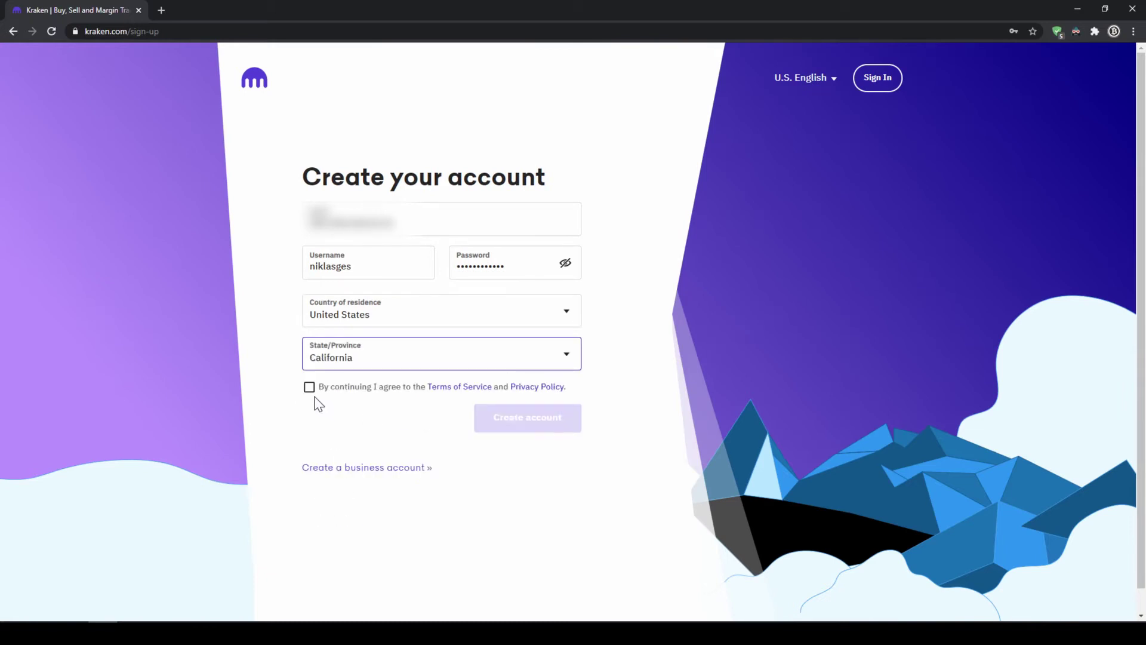
{"action": "left_click", "coordinate": [310, 388]}
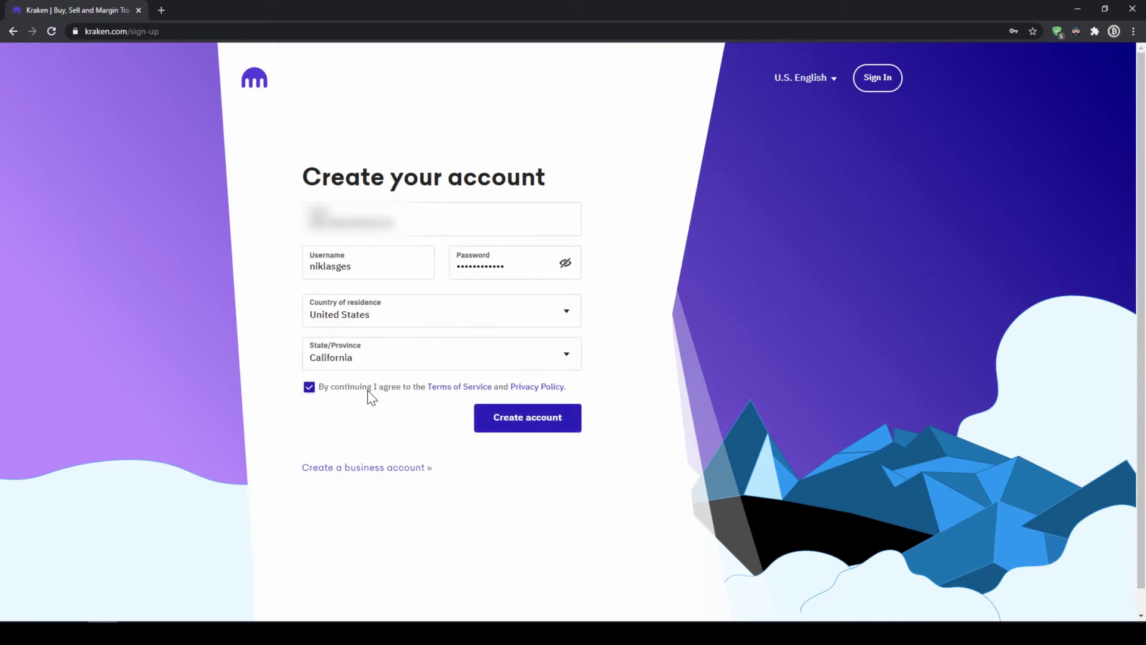
{"action": "left_click", "coordinate": [501, 421]}
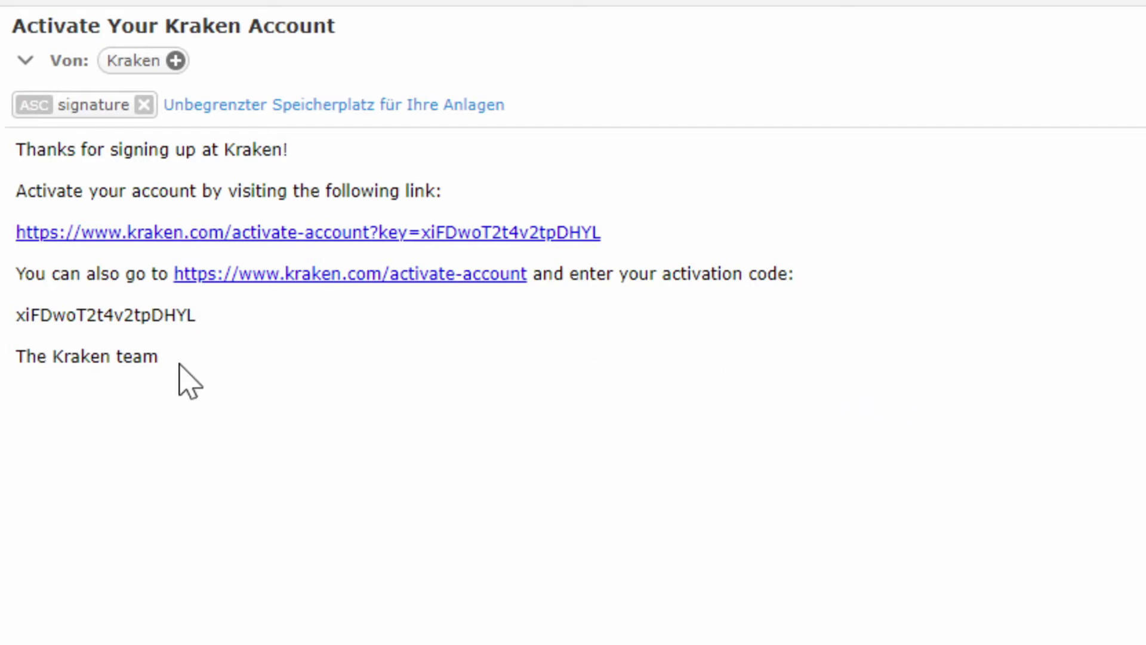
Follow the activation link in the 'Activate Your Kraken Account' email
{"action": "left_click", "coordinate": [182, 235]}
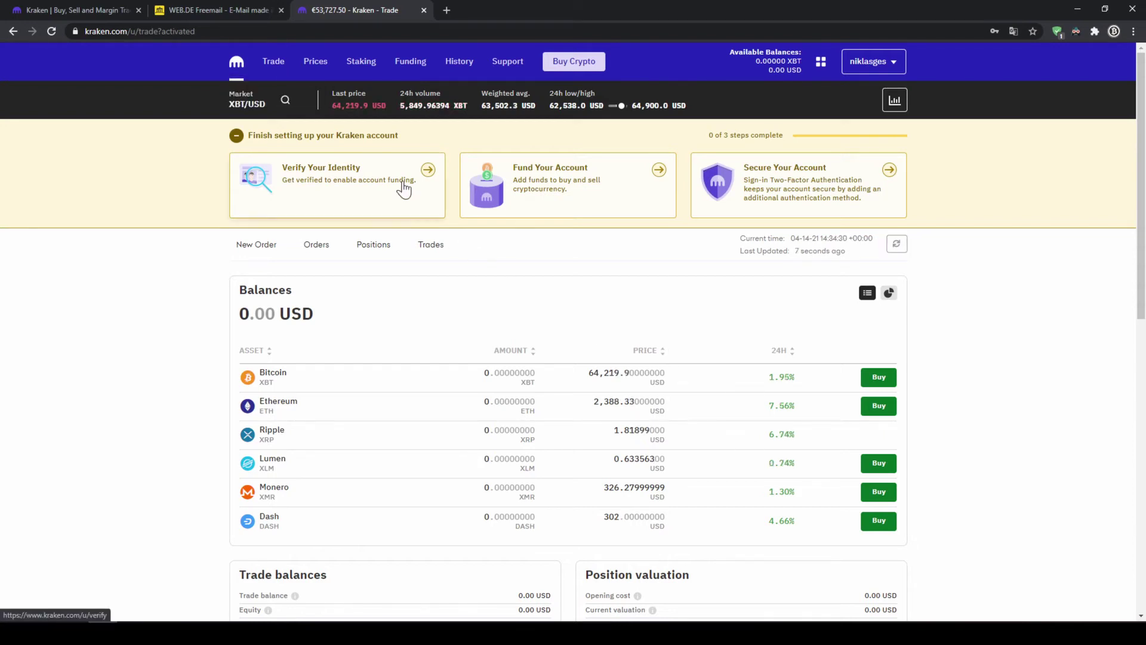
Go to Get Verified from the username menu to compare verification levels
{"action": "left_click", "coordinate": [899, 63]}
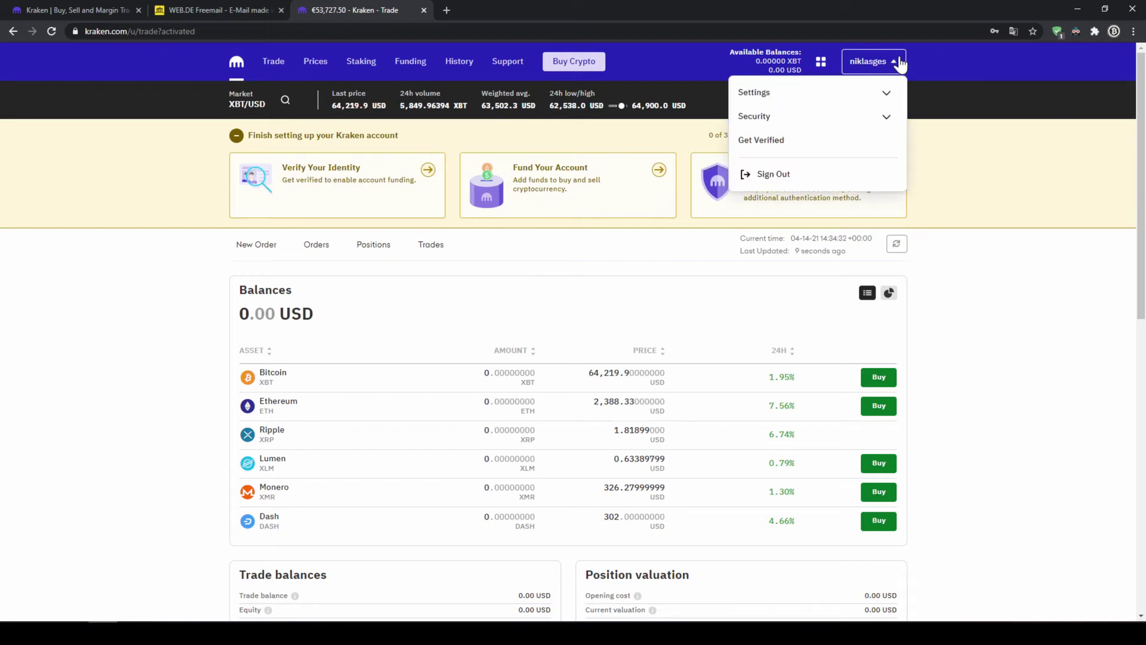
{"action": "left_click", "coordinate": [819, 146]}
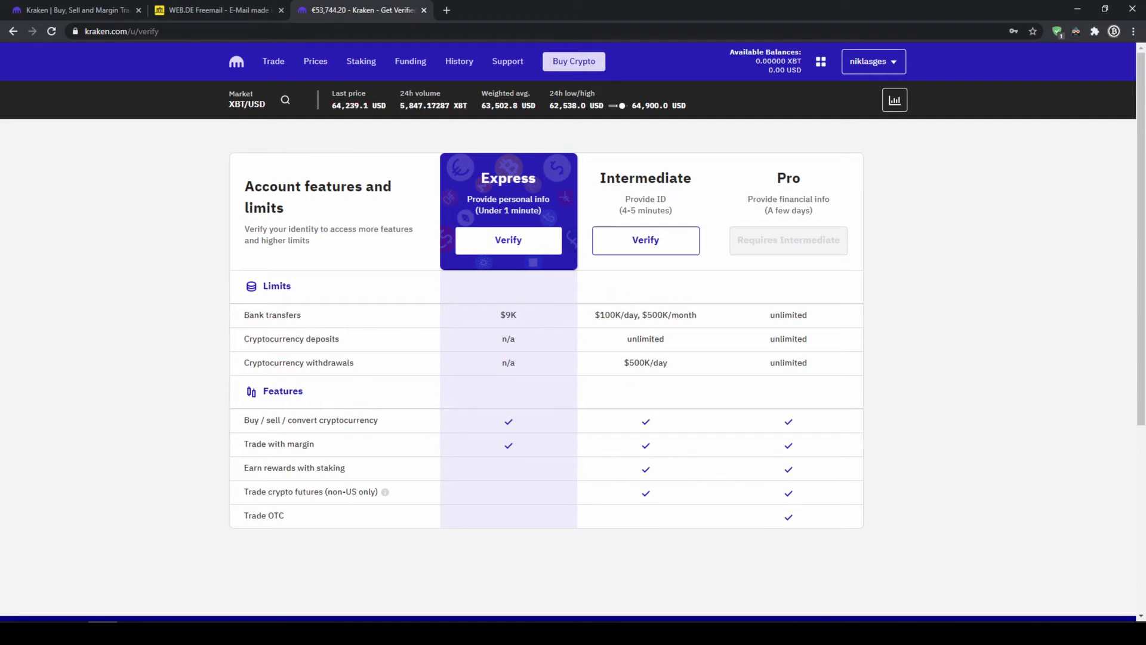
Start Intermediate verification and autofill name, birth date, occupation and address
{"action": "left_click", "coordinate": [650, 252]}
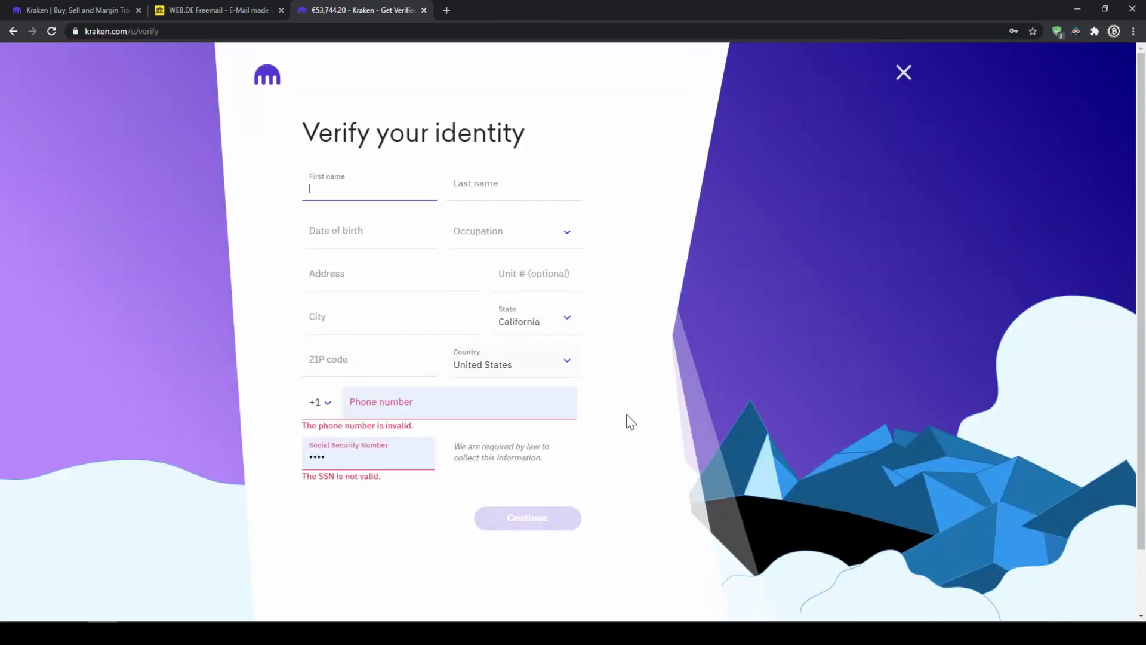
{"action": "key", "text": "Down"}
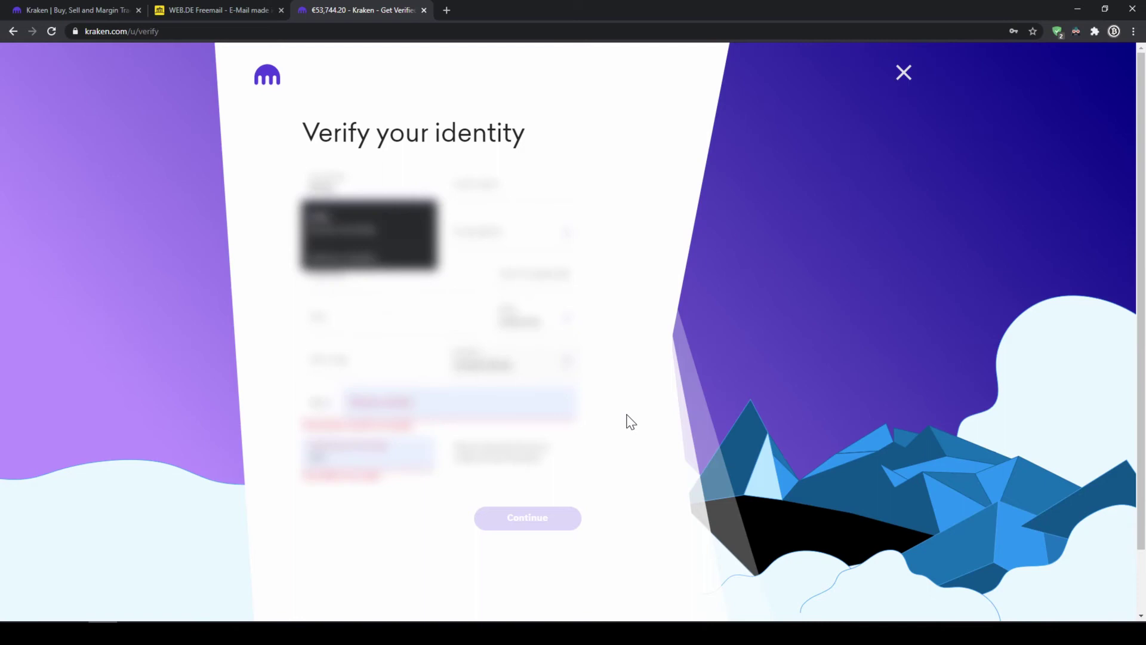
{"action": "key", "text": "Down"}
{"action": "key", "text": "Return"}
{"action": "left_click", "coordinate": [547, 235]}
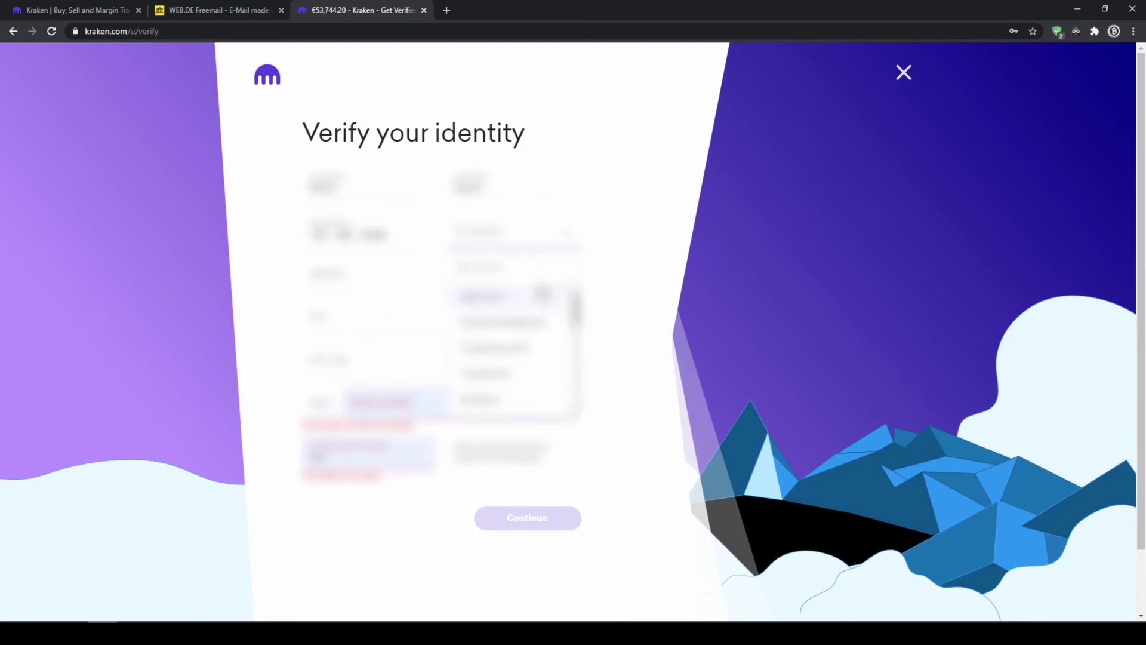
{"action": "left_click", "coordinate": [510, 268]}
{"action": "left_click", "coordinate": [349, 277]}
{"action": "left_click", "coordinate": [385, 309]}
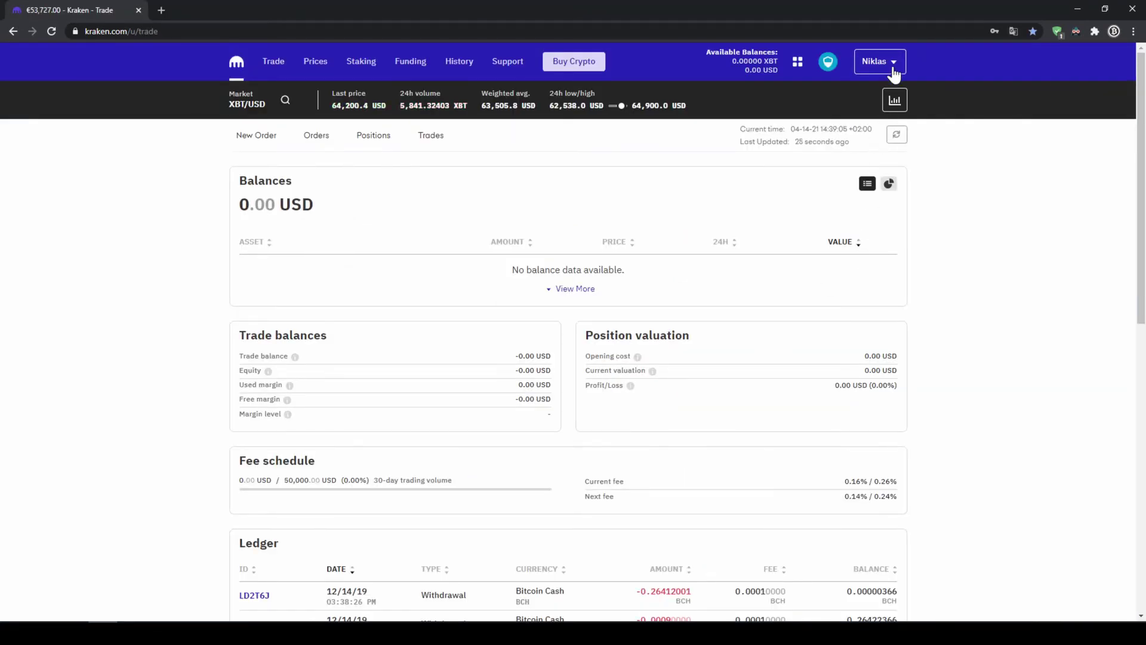
{"action": "left_click", "coordinate": [892, 72]}
{"action": "left_click", "coordinate": [832, 141]}
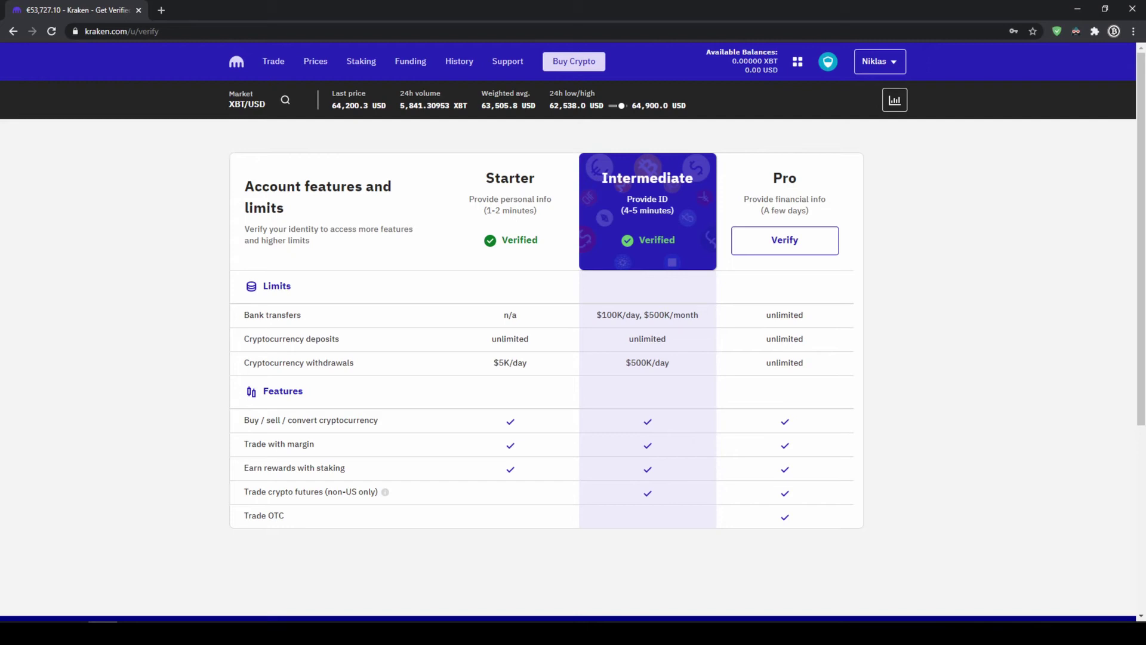
{"action": "left_click_drag", "start_coordinate": [600, 177], "coordinate": [674, 240]}
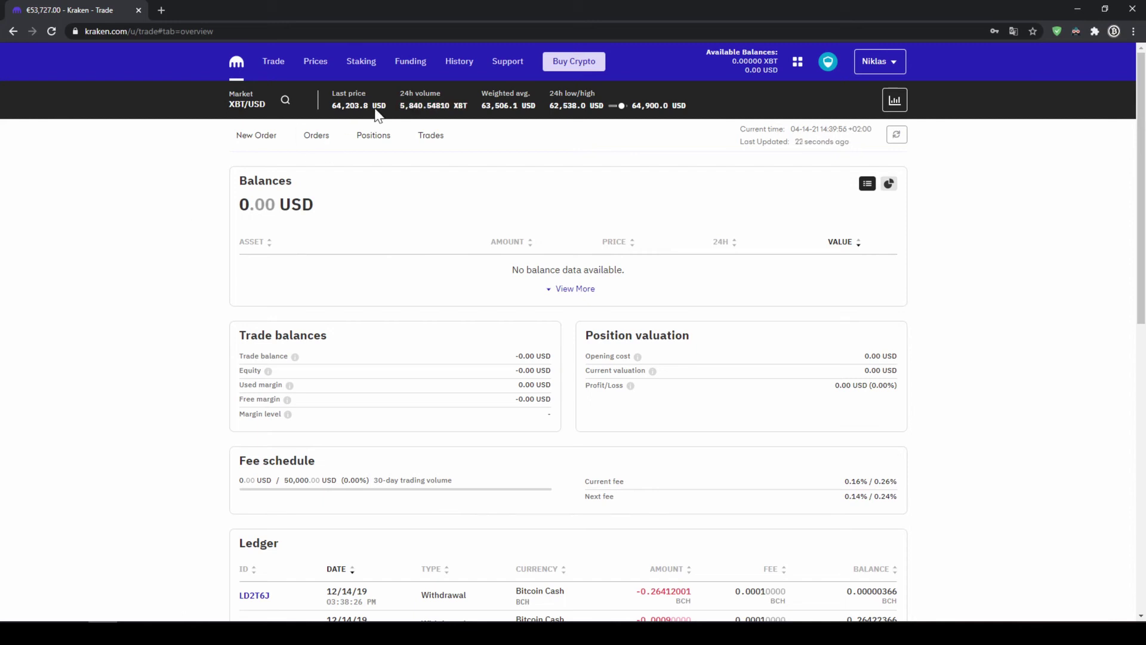
Choose Signature Bank (SWIFT) for a US Dollar deposit and highlight the reference code
{"action": "left_click", "coordinate": [409, 63]}
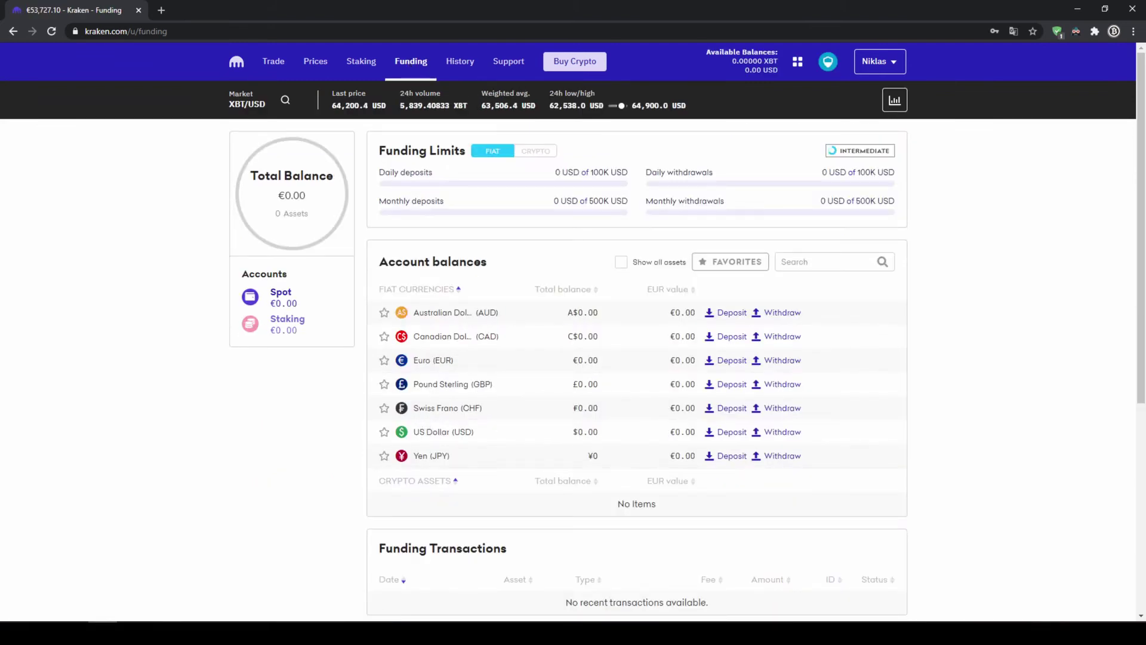
{"action": "left_click", "coordinate": [726, 436]}
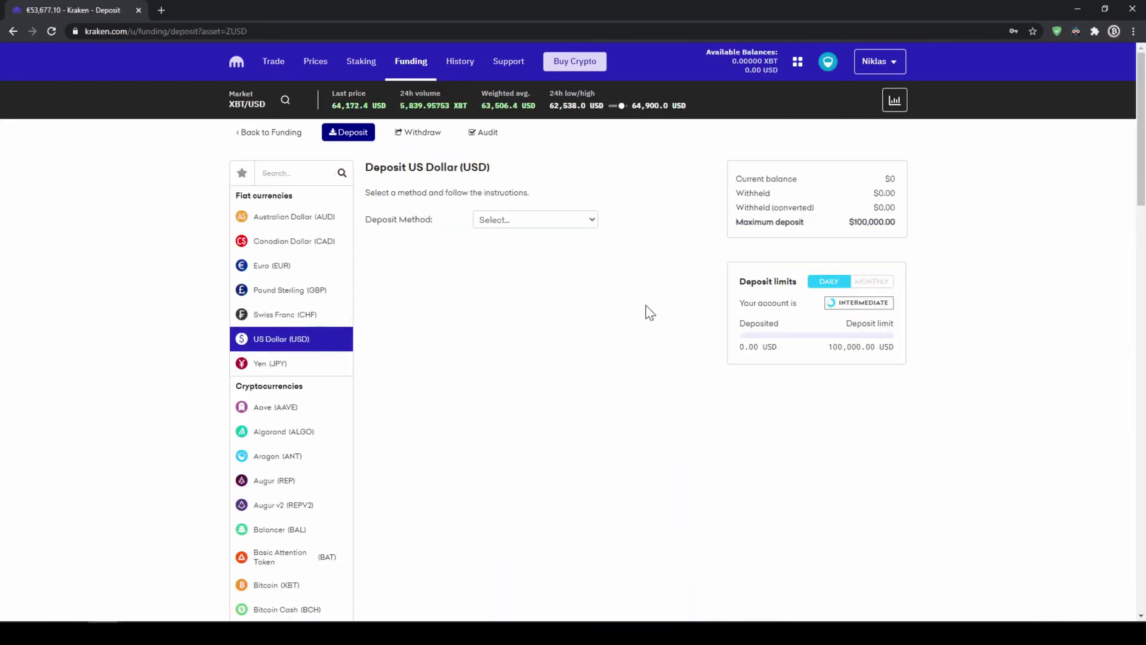
{"action": "left_click", "coordinate": [579, 224]}
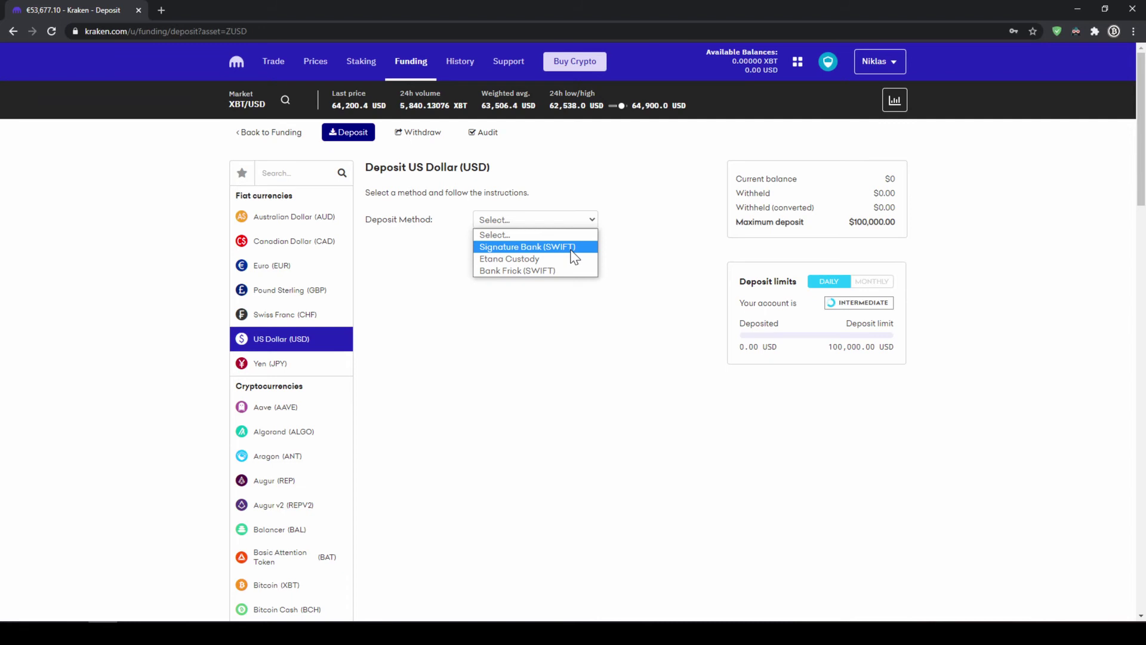
{"action": "left_click", "coordinate": [574, 247]}
{"action": "scroll", "coordinate": [594, 379], "scroll_direction": "down", "scroll_amount": 2}
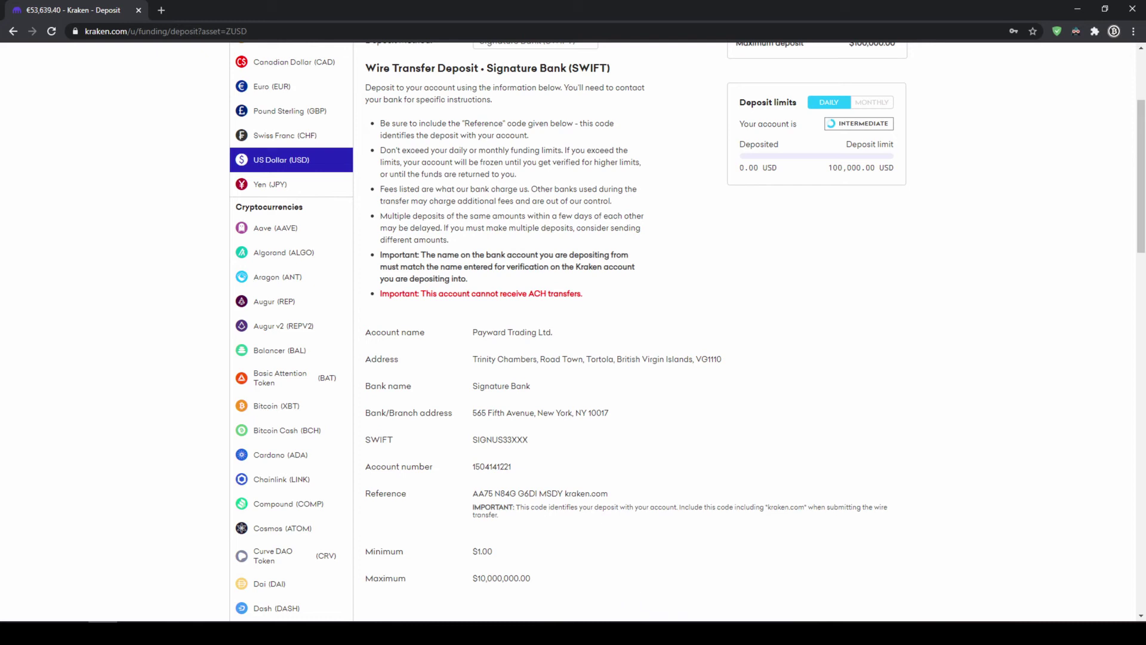
{"action": "left_click_drag", "start_coordinate": [471, 493], "coordinate": [616, 499]}
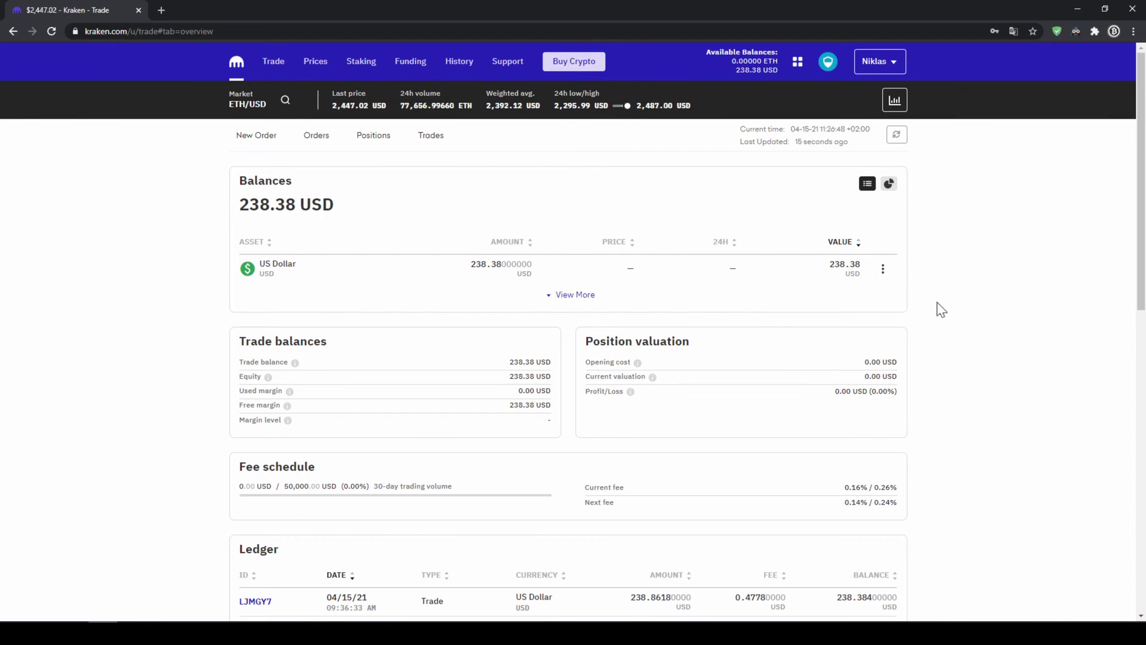
Pick Dash as the asset to buy, enter 200 USD and preview the buy
{"action": "left_click", "coordinate": [565, 68]}
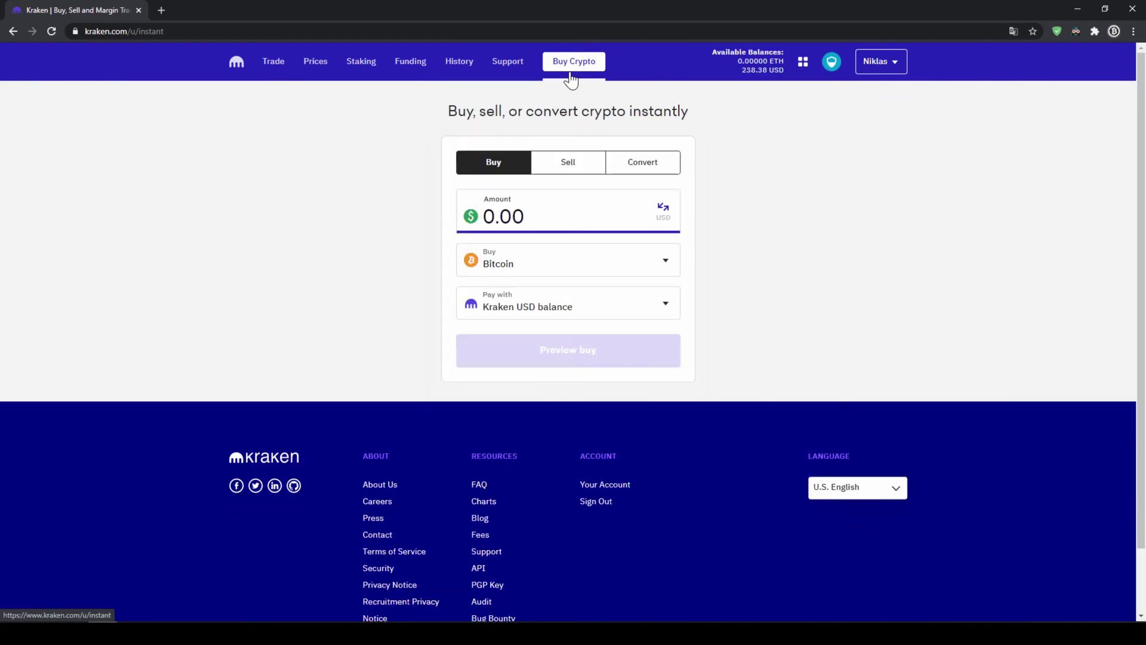
{"action": "left_click", "coordinate": [589, 274]}
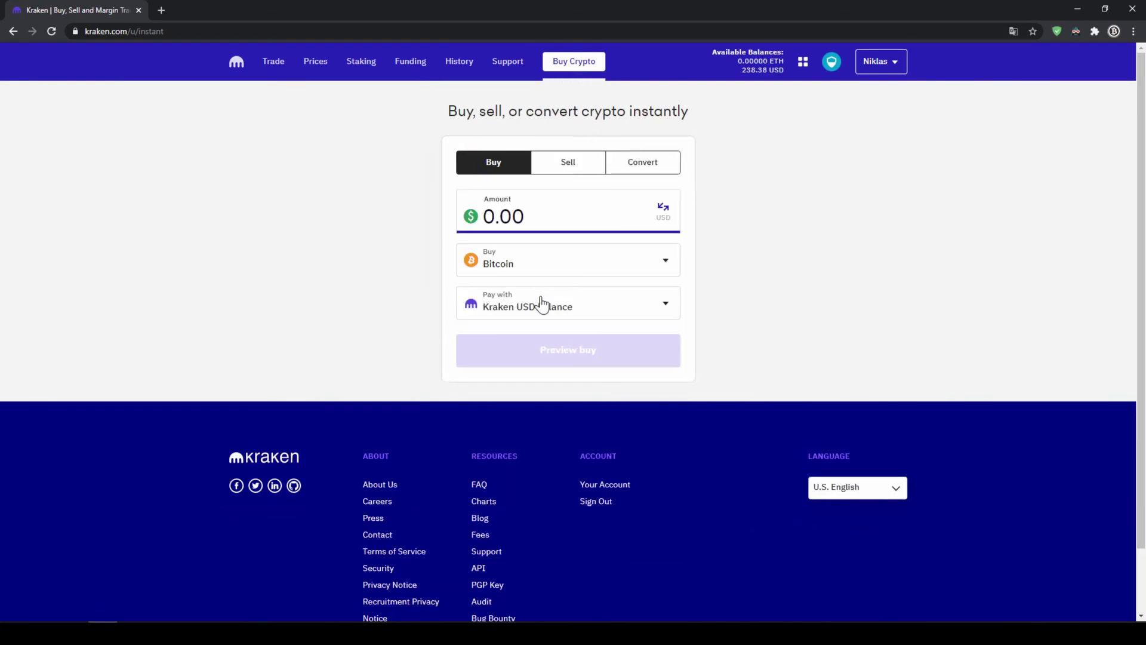
{"action": "left_click", "coordinate": [537, 276]}
{"action": "type", "text": "dash"}
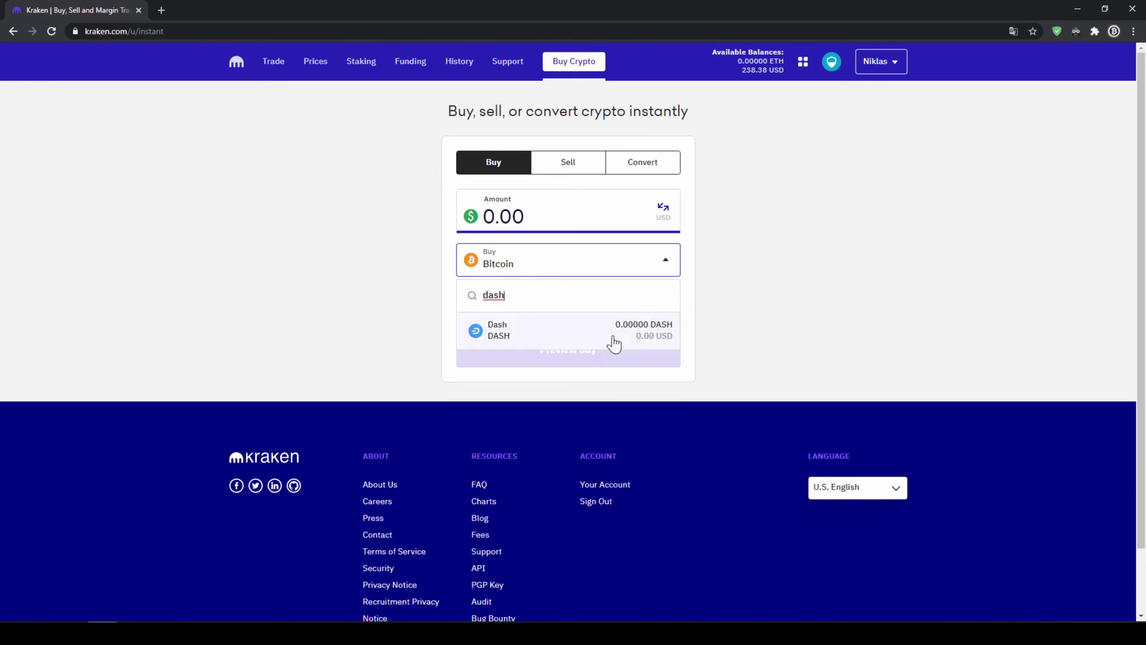
{"action": "left_click", "coordinate": [614, 340]}
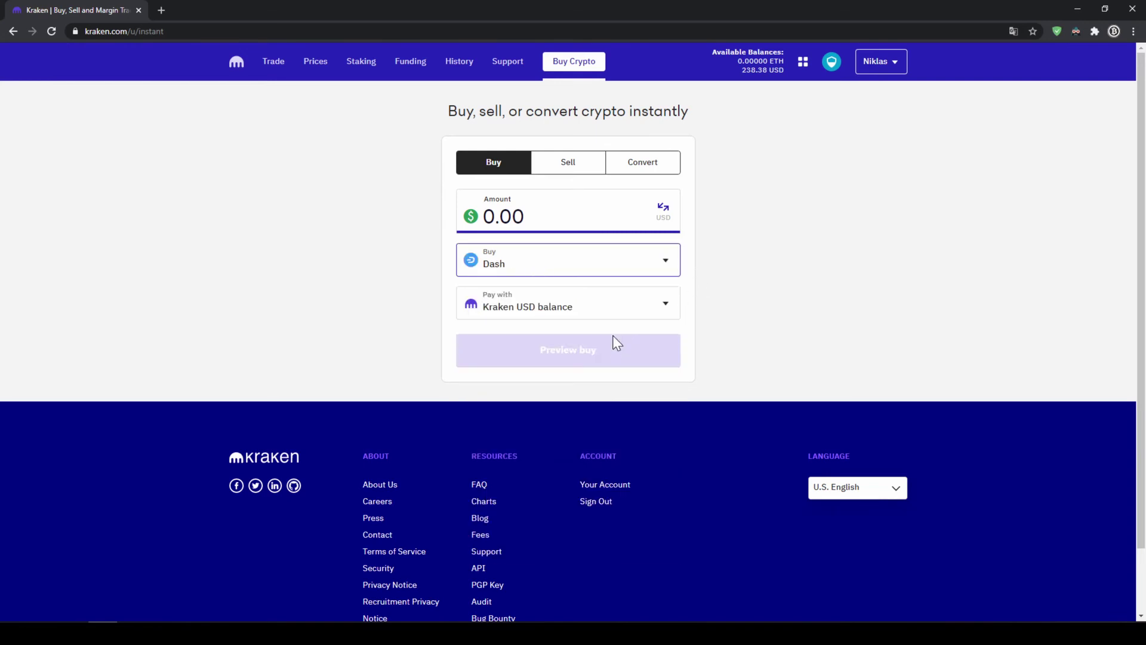
{"action": "left_click", "coordinate": [582, 215]}
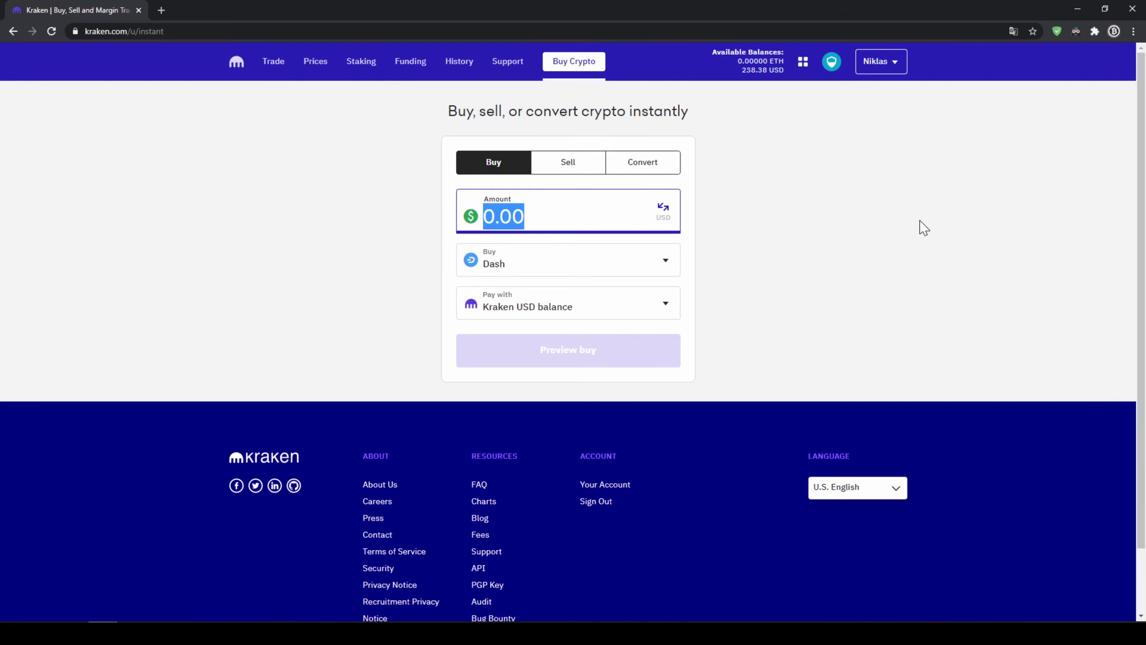
{"action": "type", "text": "200"}
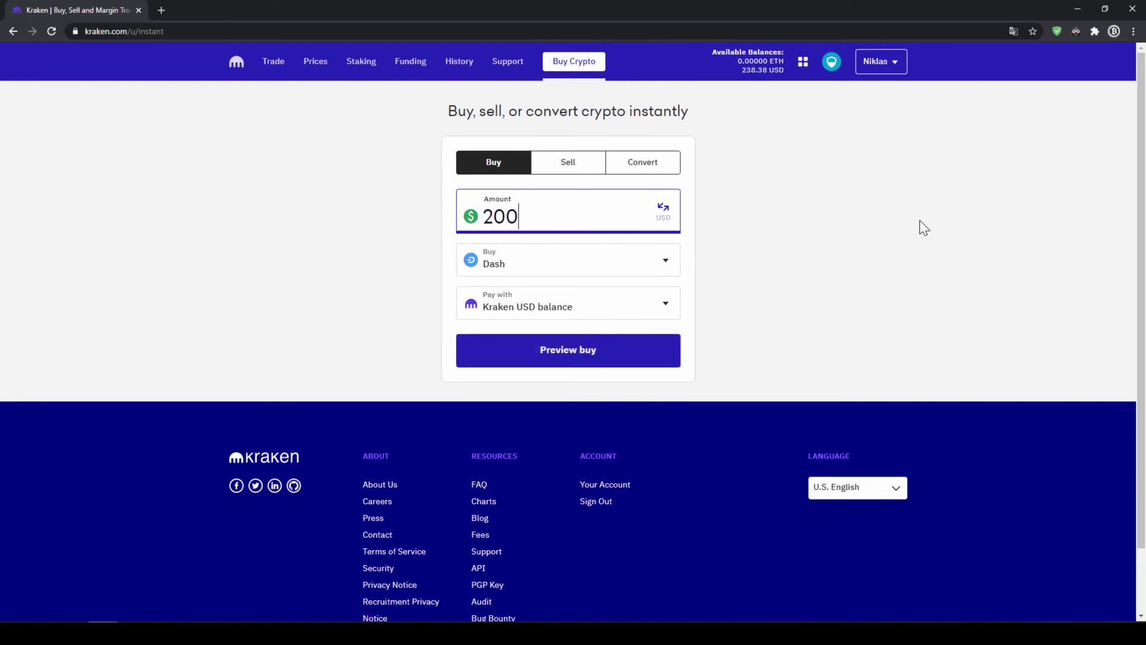
{"action": "left_click", "coordinate": [920, 229]}
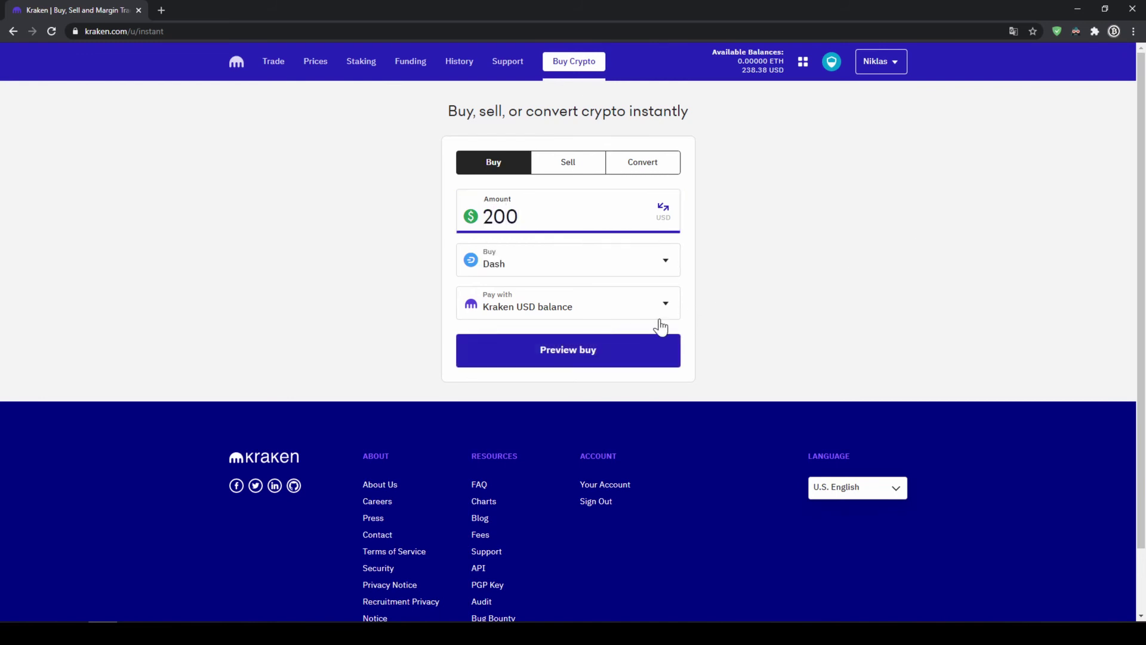
{"action": "left_click", "coordinate": [577, 359]}
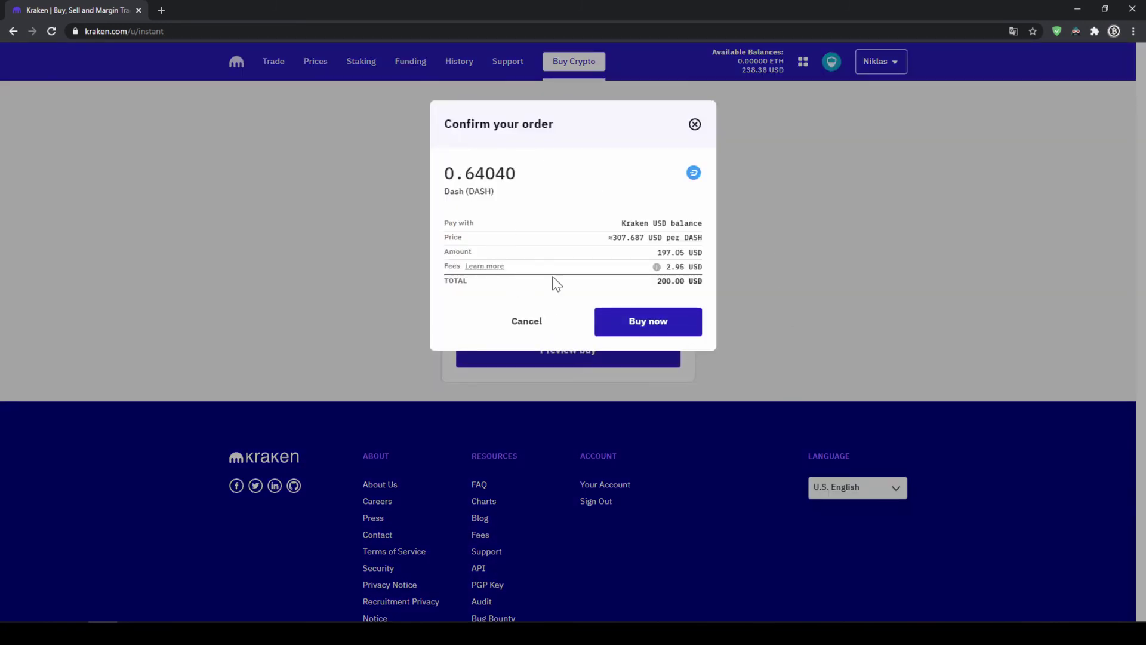
Review the 0.64040 DASH quantity, price, fee and total, then confirm the purchase
{"action": "left_click_drag", "start_coordinate": [445, 173], "coordinate": [536, 179]}
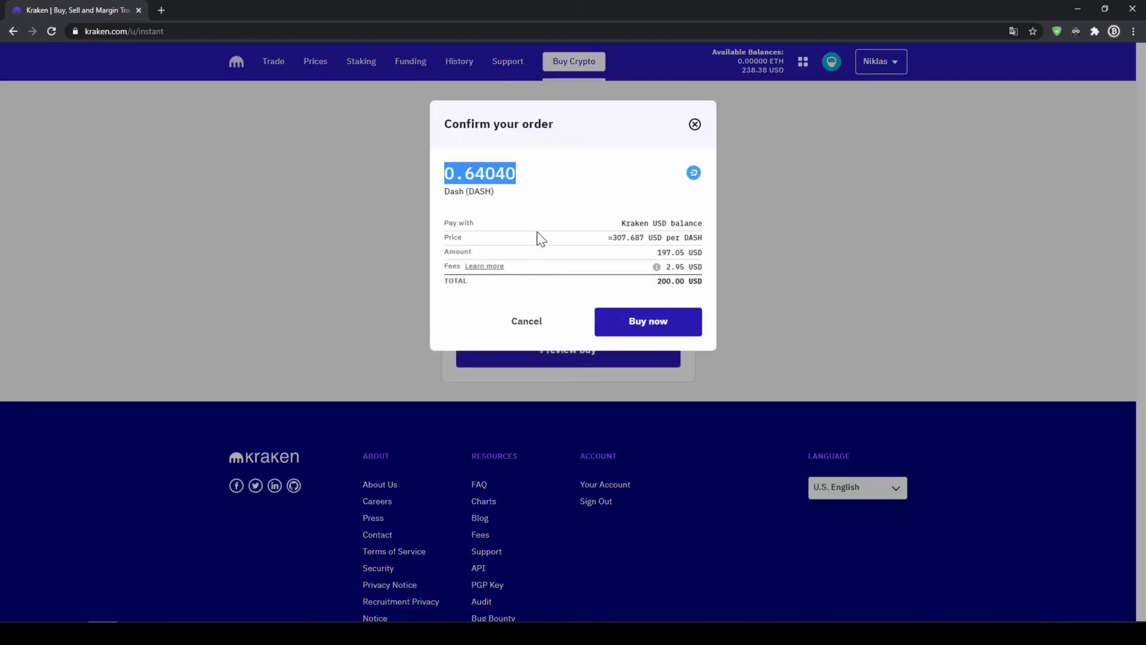
{"action": "left_click", "coordinate": [540, 180]}
{"action": "mouse_move", "coordinate": [616, 237]}
{"action": "left_mouse_down"}
{"action": "mouse_move", "coordinate": [710, 246]}
{"action": "mouse_move", "coordinate": [704, 289]}
{"action": "left_mouse_up"}
{"action": "left_click", "coordinate": [672, 278]}
{"action": "left_click", "coordinate": [693, 283]}
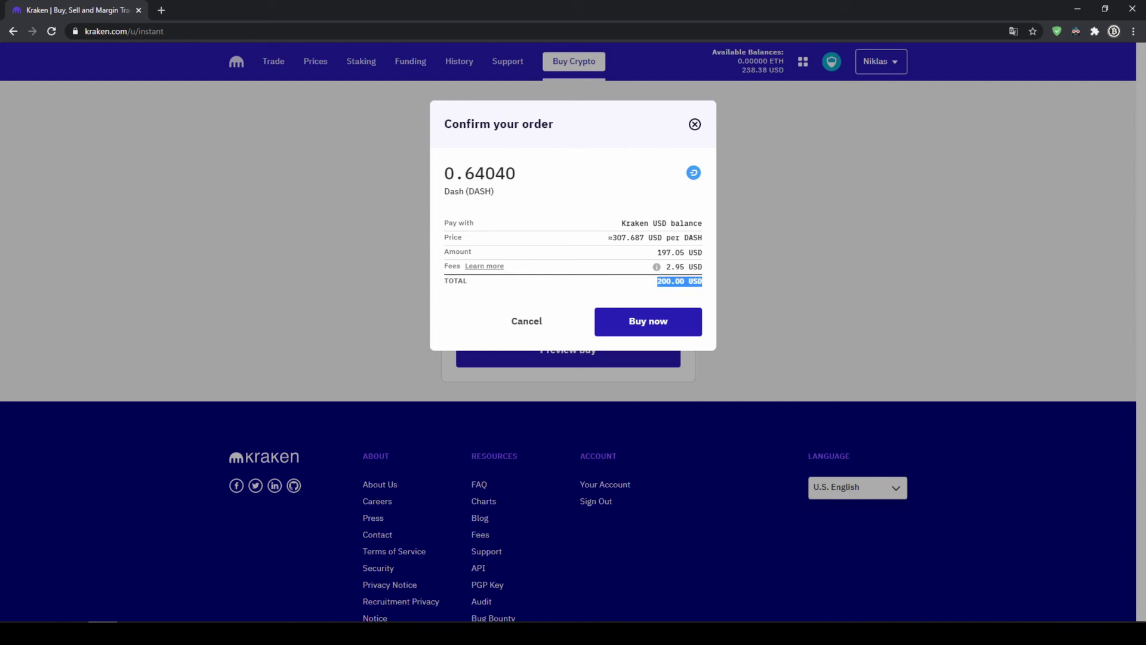
{"action": "left_click", "coordinate": [704, 288]}
{"action": "left_click", "coordinate": [674, 332]}
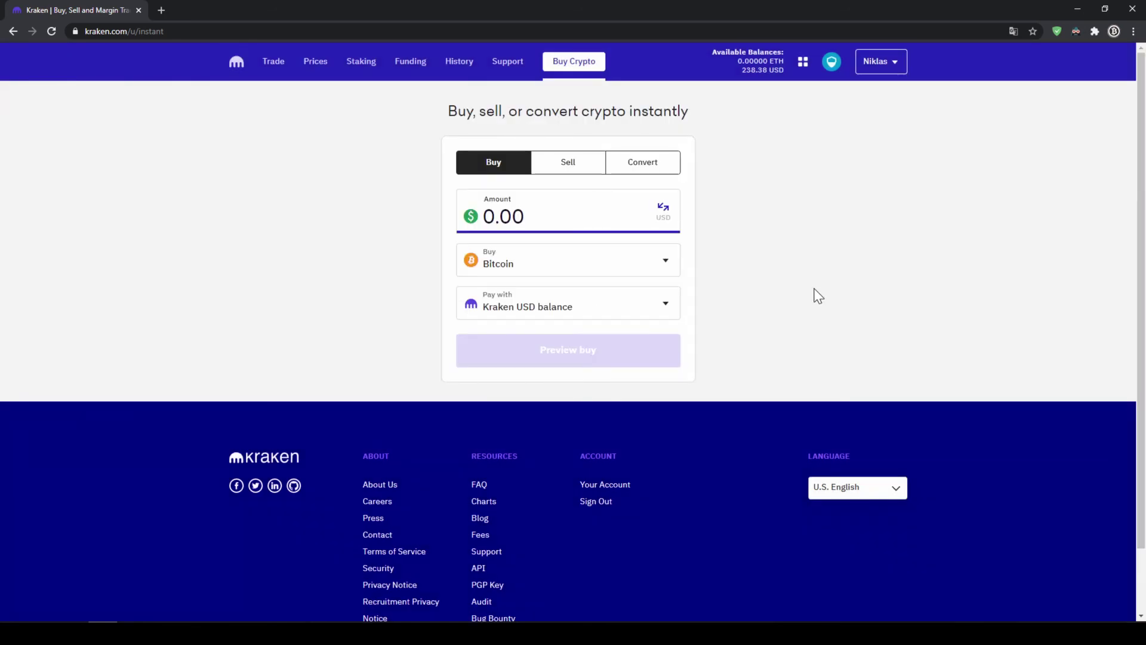
Choose New debit & credit card from the Pay with list
{"action": "left_click", "coordinate": [542, 320]}
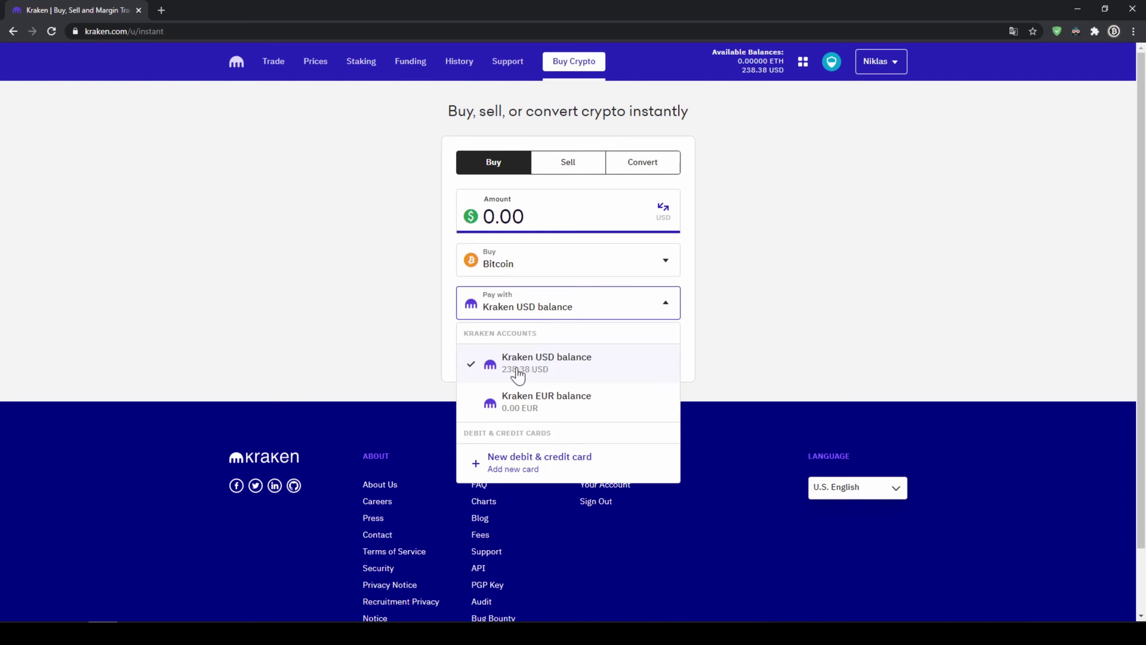
{"action": "left_click", "coordinate": [538, 461]}
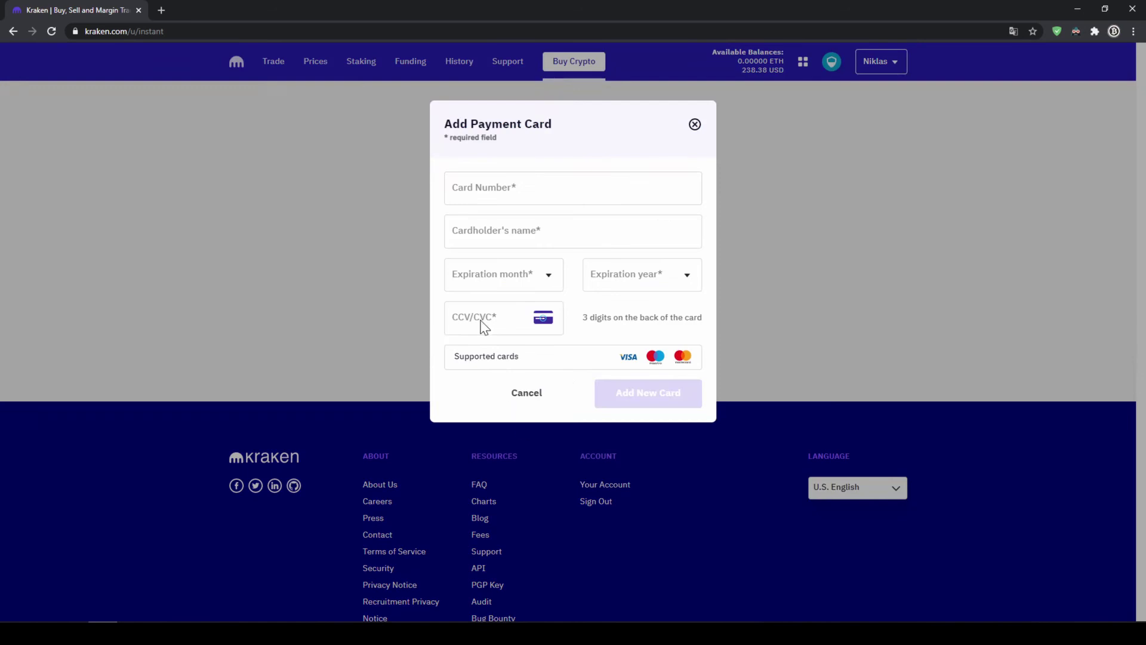